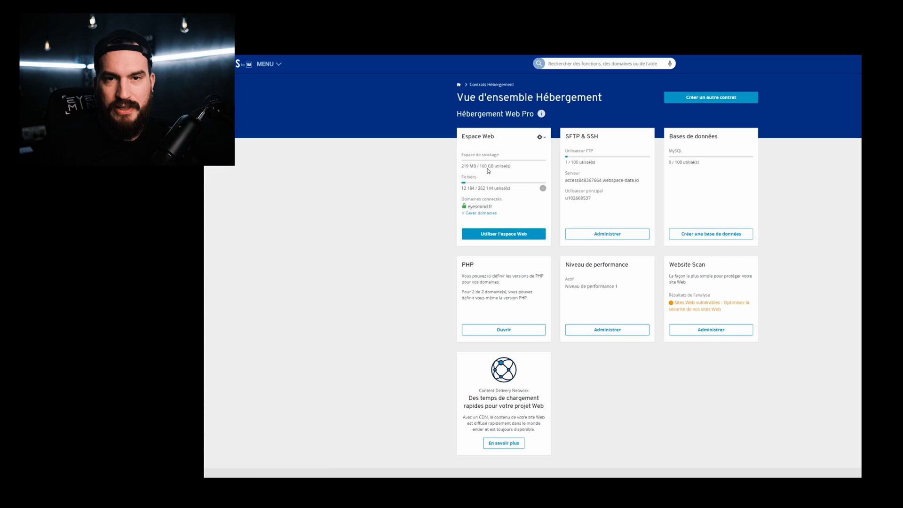
Step: Go to the Domaines & SSL page through 'Gérer domaines' on the Espace Web card
click(481, 215)
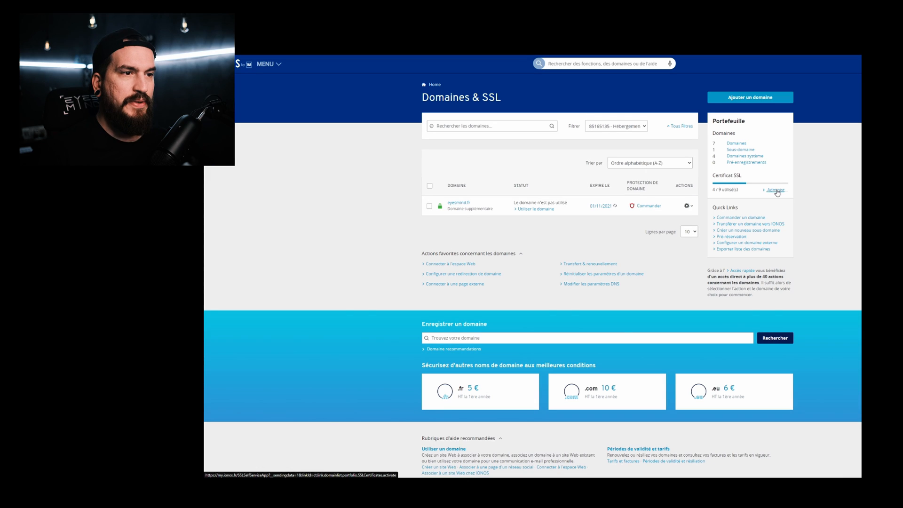
Step: Configure the first unconfigured certificate as SSL Starter Wildcard for eyesmind.fr, accepting the terms
click(778, 191)
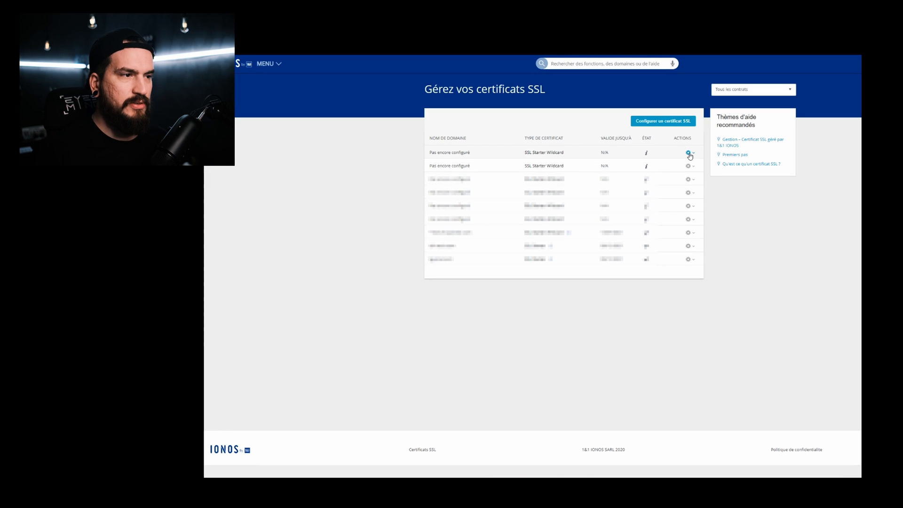
click(690, 155)
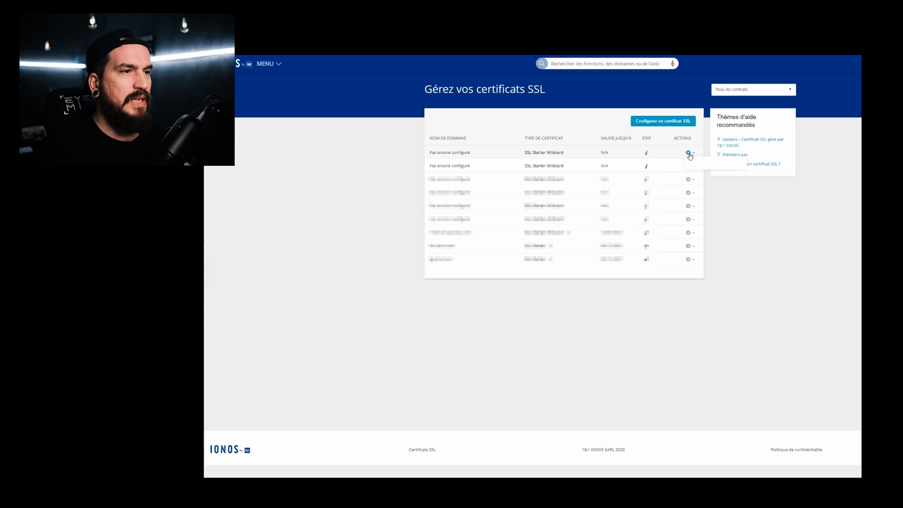
click(696, 164)
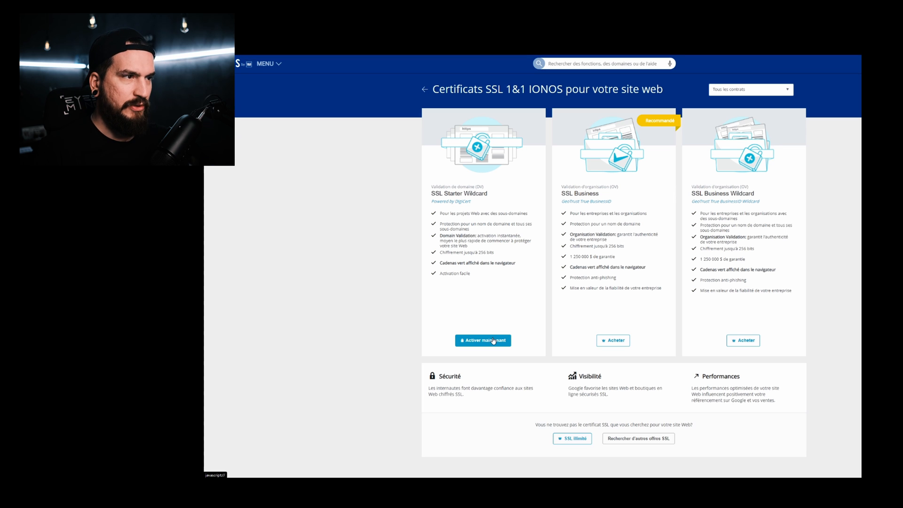
click(493, 340)
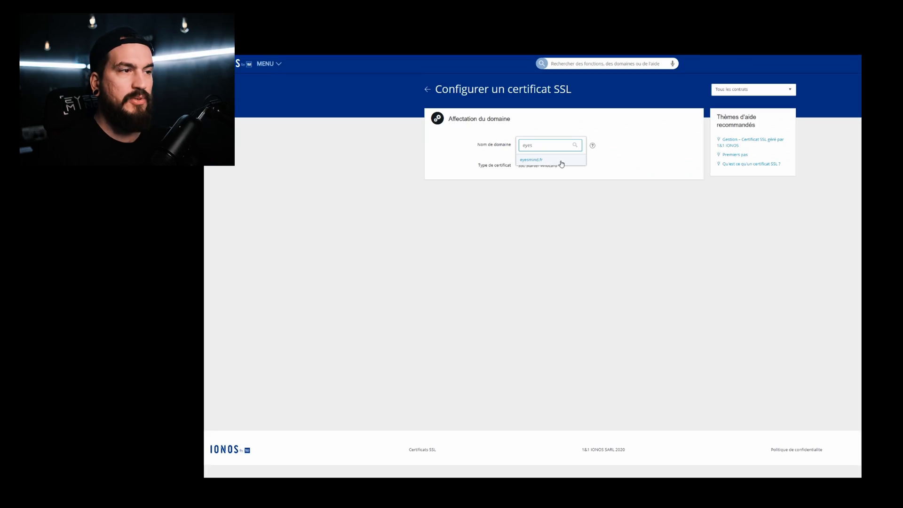
click(562, 163)
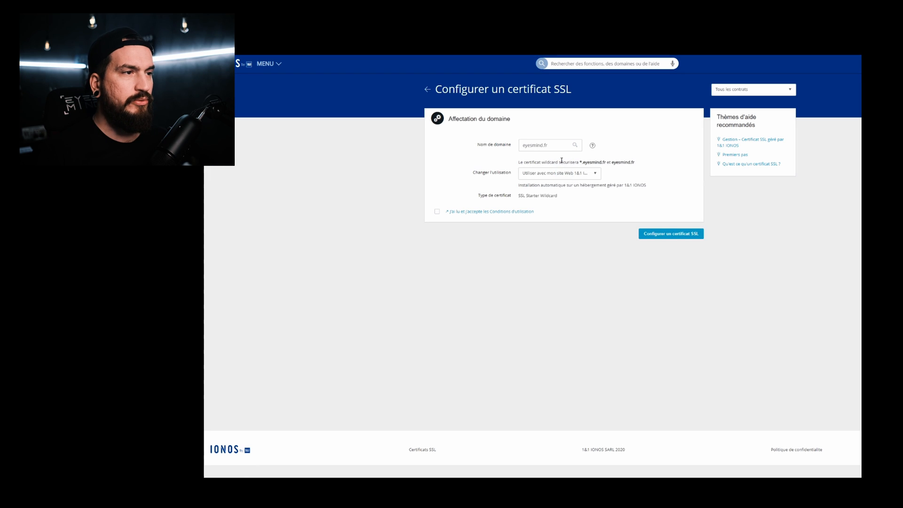
click(439, 213)
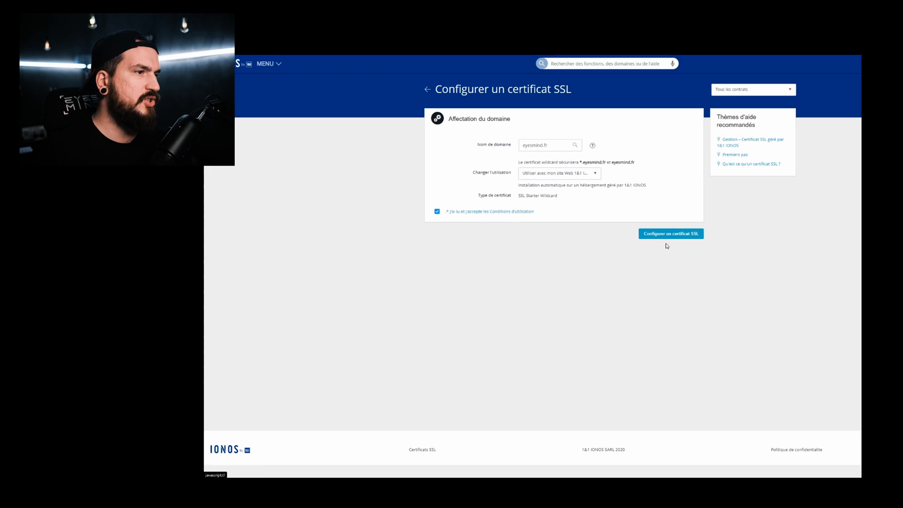
click(685, 233)
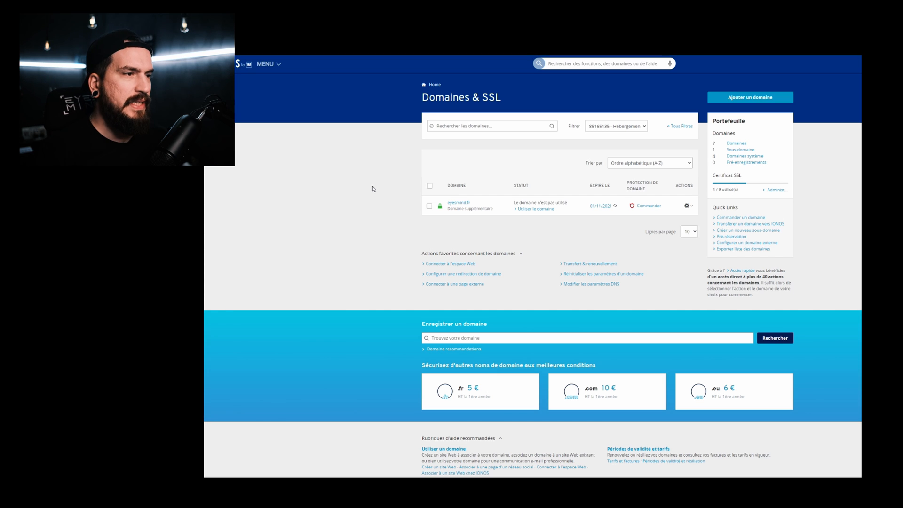
Step: Set eyesmind.fr to use a web space, targeting the root folder '/'
click(547, 210)
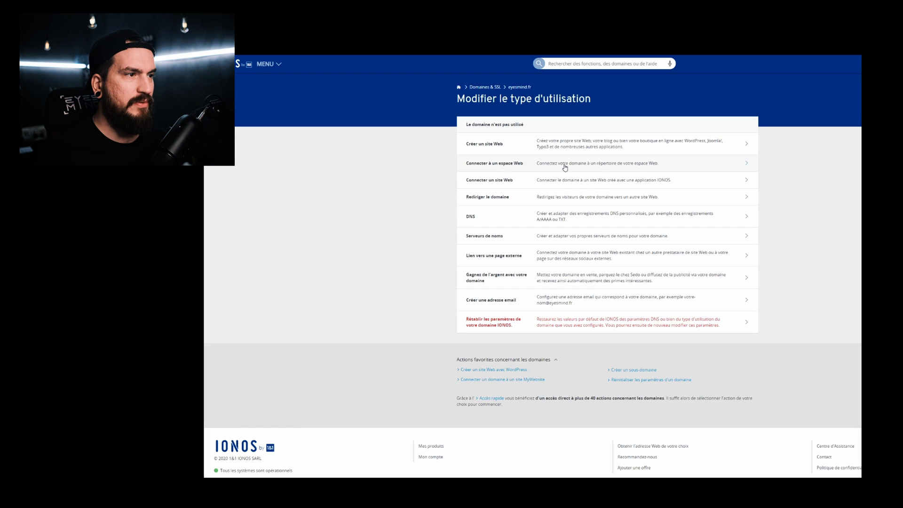
click(565, 166)
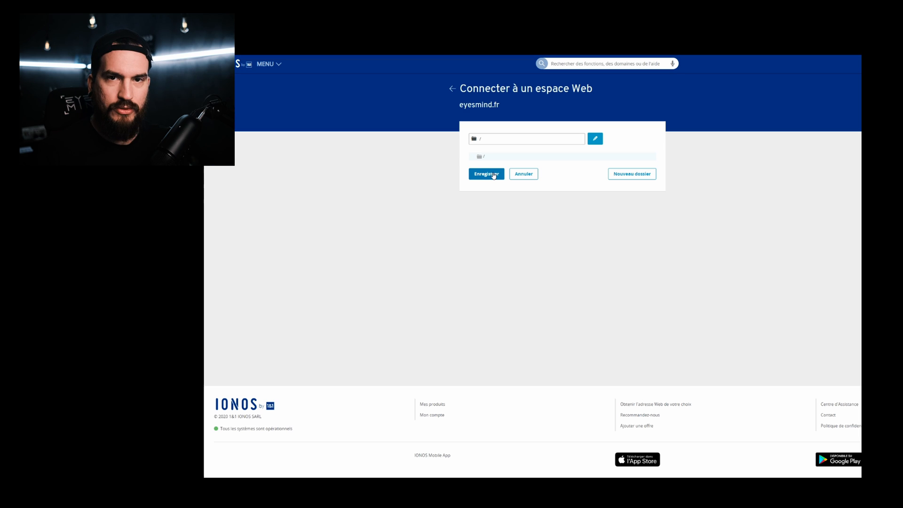
click(491, 175)
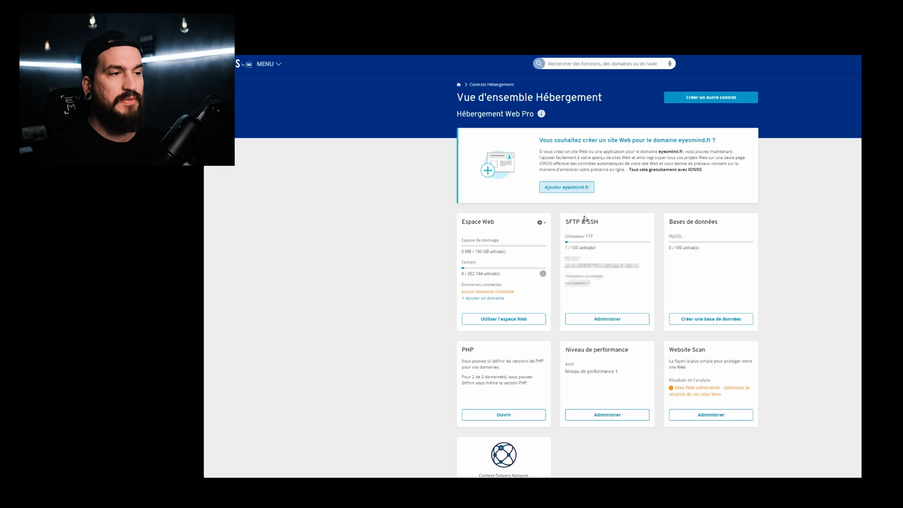
Step: Under SFTP & SSH, add a new FTP user 'eyesmind' with a password and save it
click(607, 319)
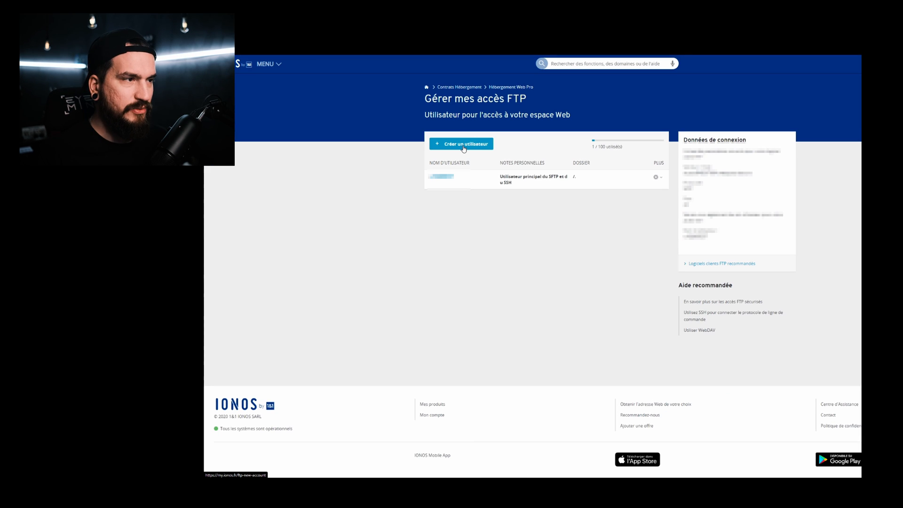
click(464, 149)
click(579, 133)
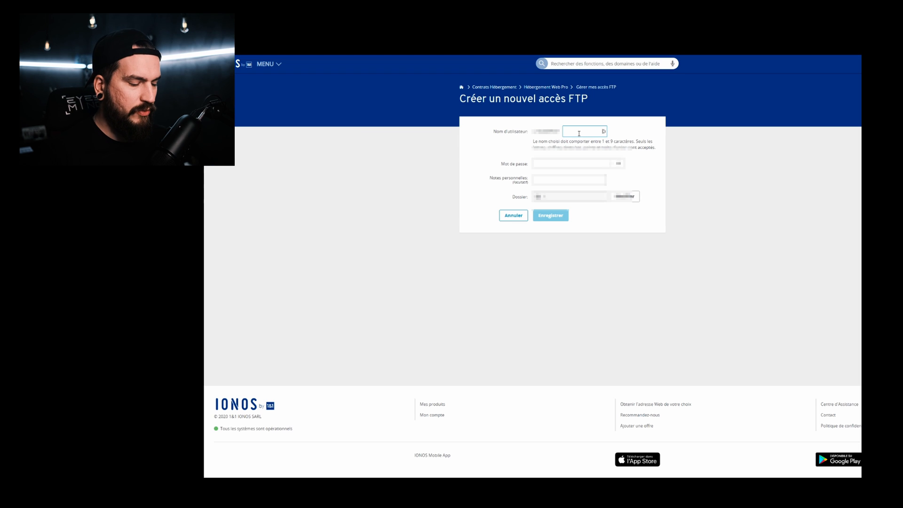
text(eyesmind)
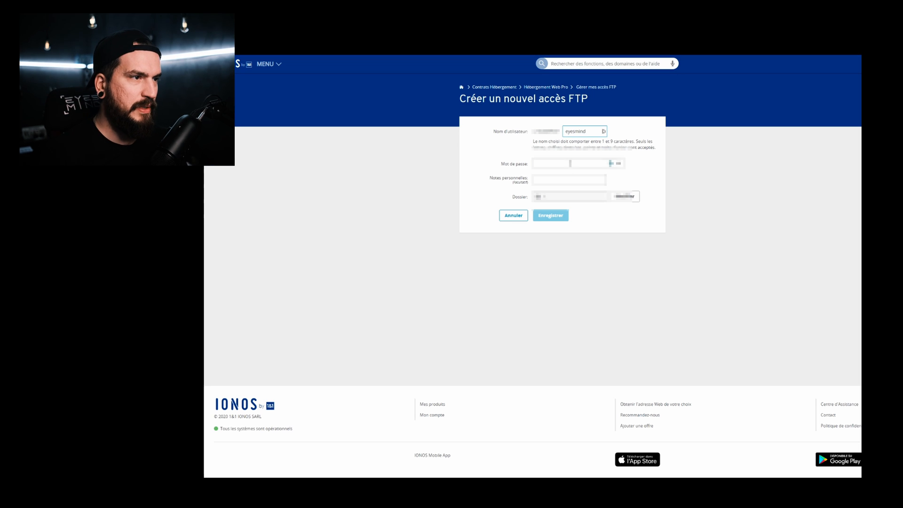
click(587, 165)
text(••••••••••)
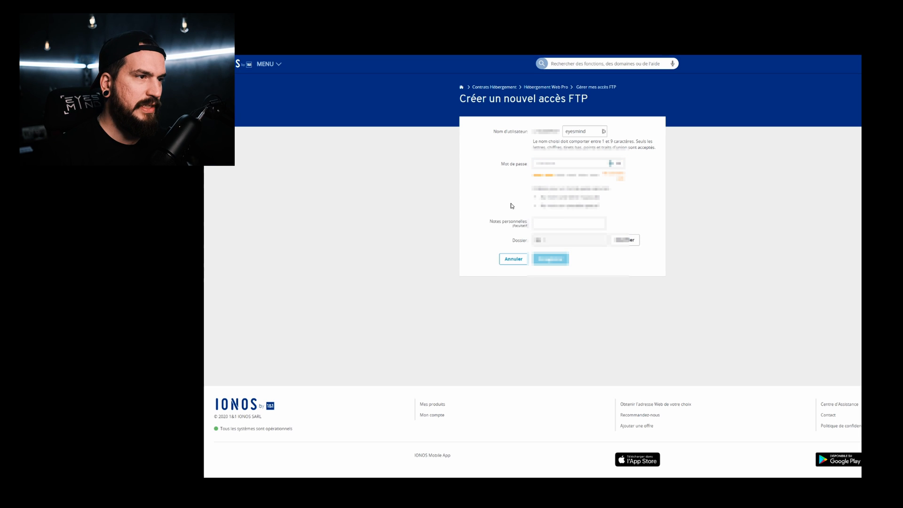
click(562, 223)
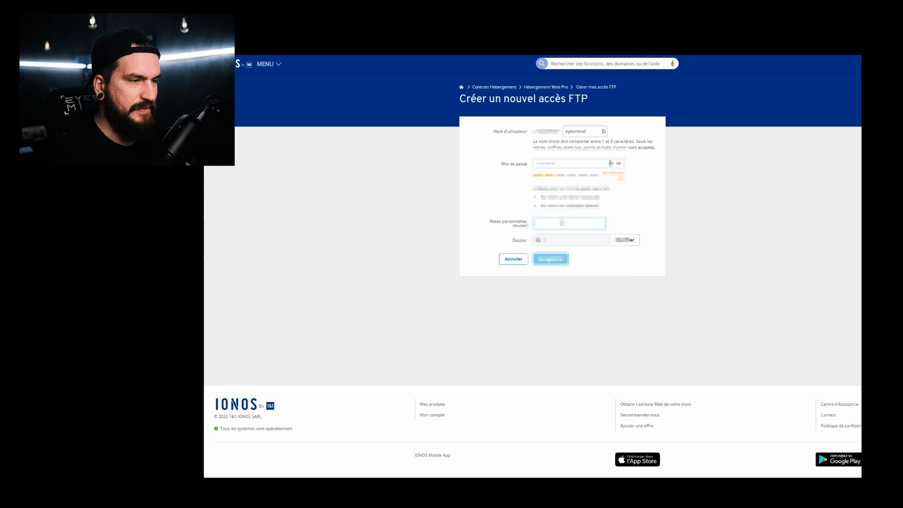
click(550, 259)
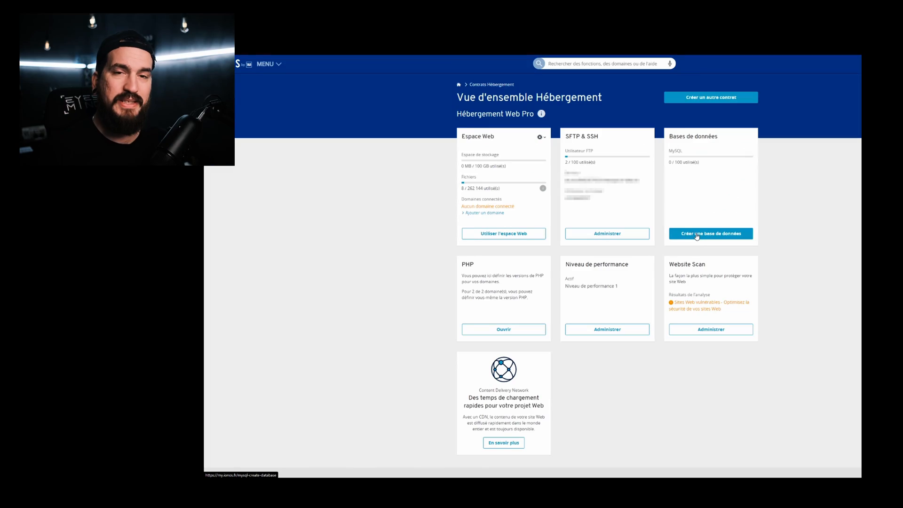
Step: Create a database described 'eyesmind' with a password, then return to the Hébergement Web Pro overview
click(695, 236)
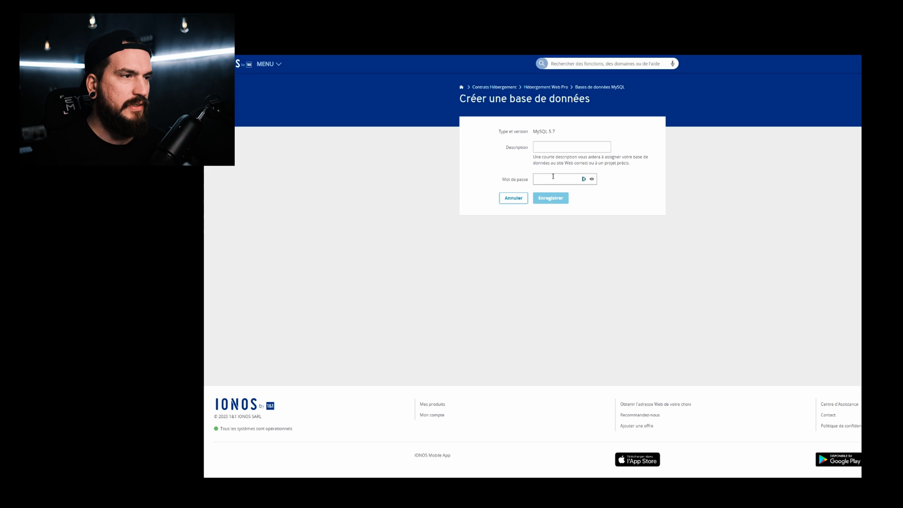
click(607, 150)
text(eyesmind)
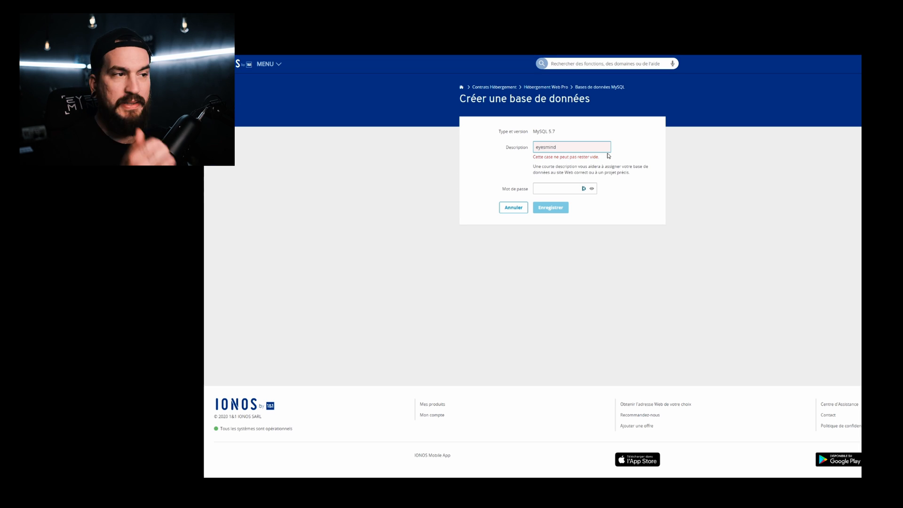
key(Tab)
text(•••••)
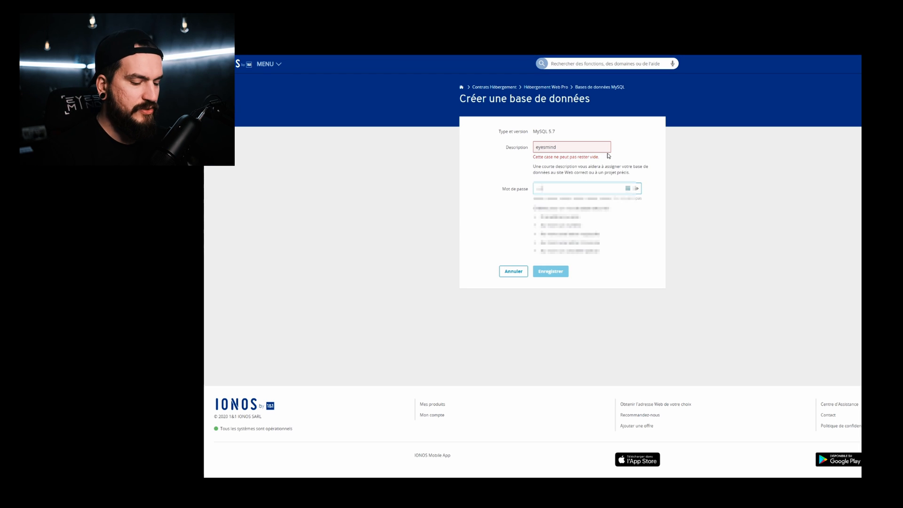
text(••••••)
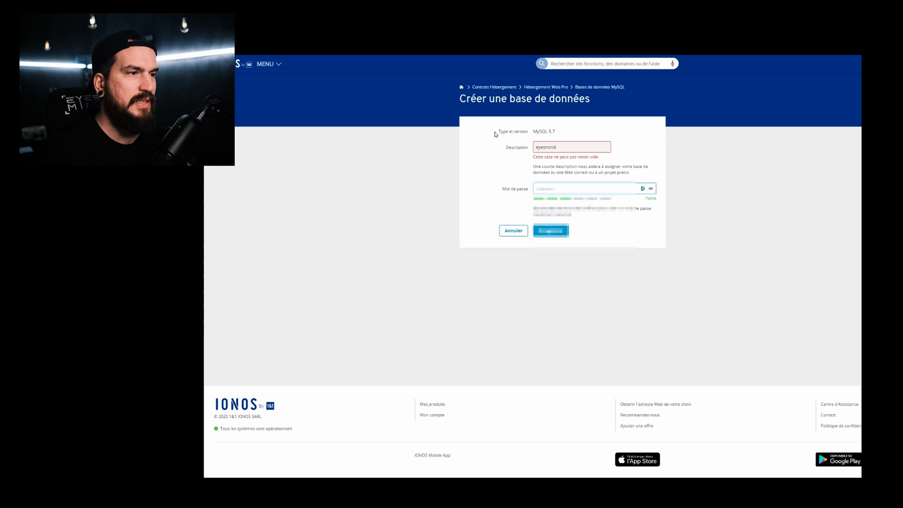
click(559, 232)
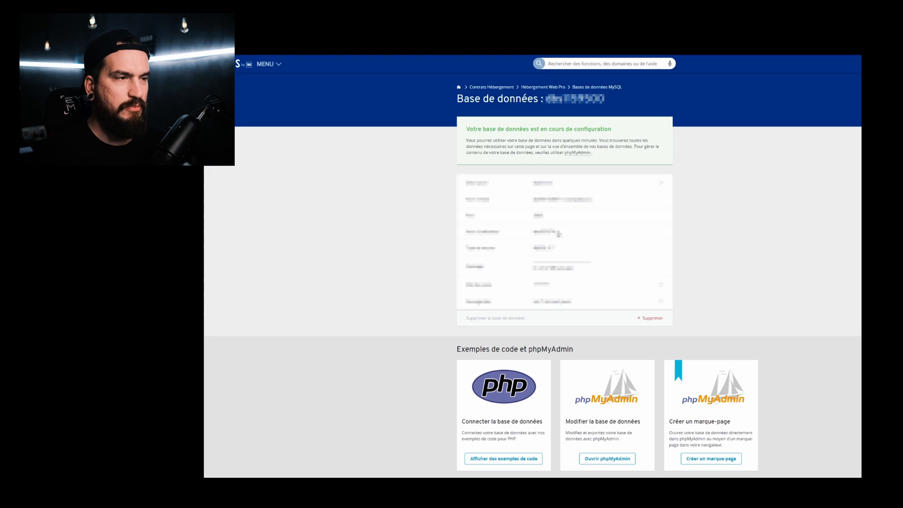
click(539, 88)
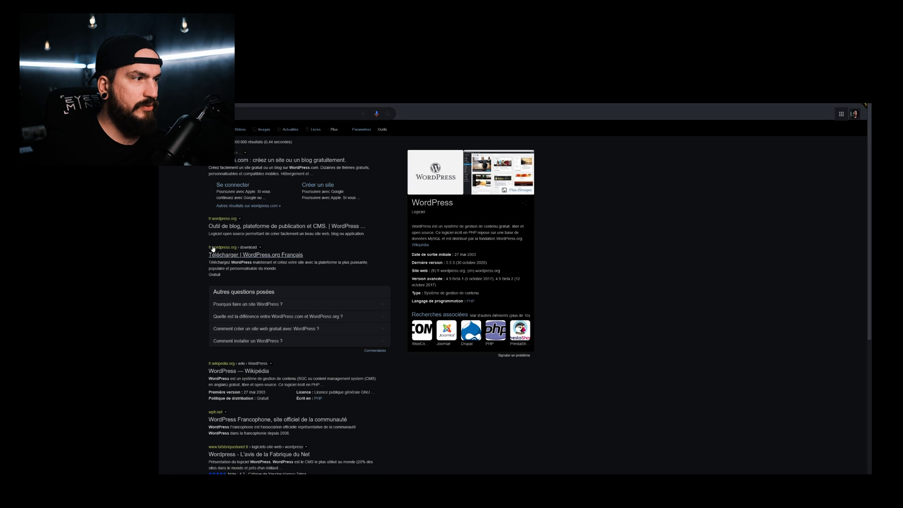
Step: Download WordPress 5.6 in French from WordPress.org, then go to filezilla-project.org
click(232, 256)
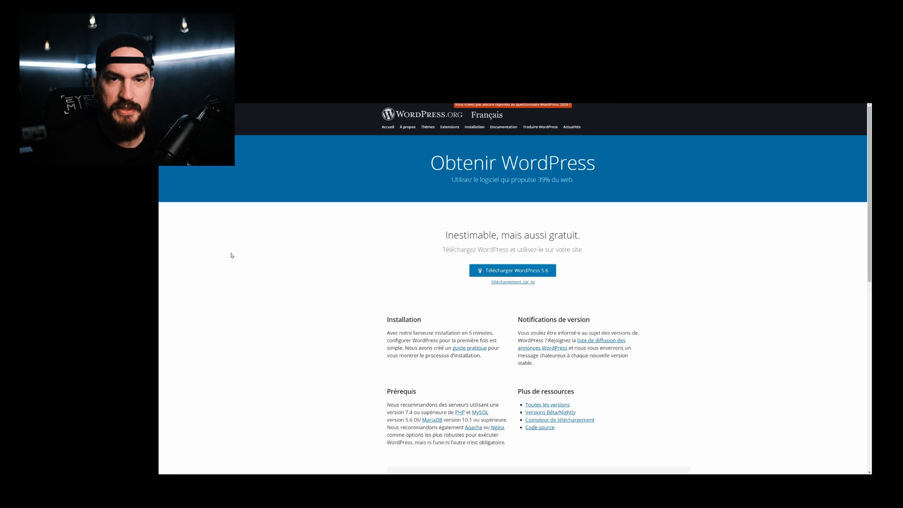
click(523, 271)
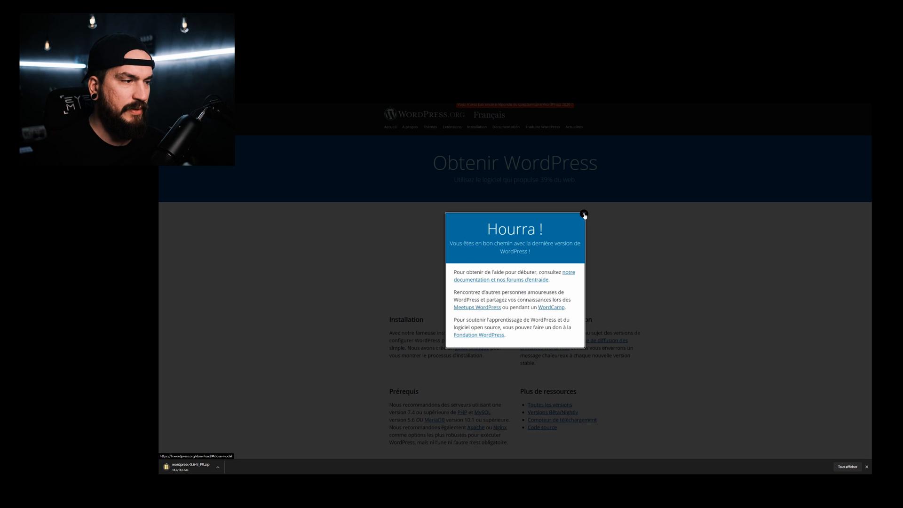
click(584, 214)
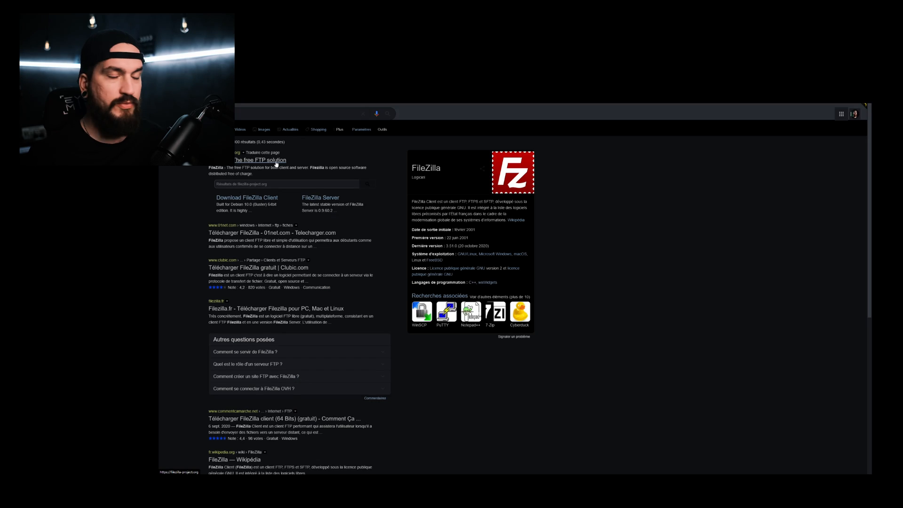
click(276, 161)
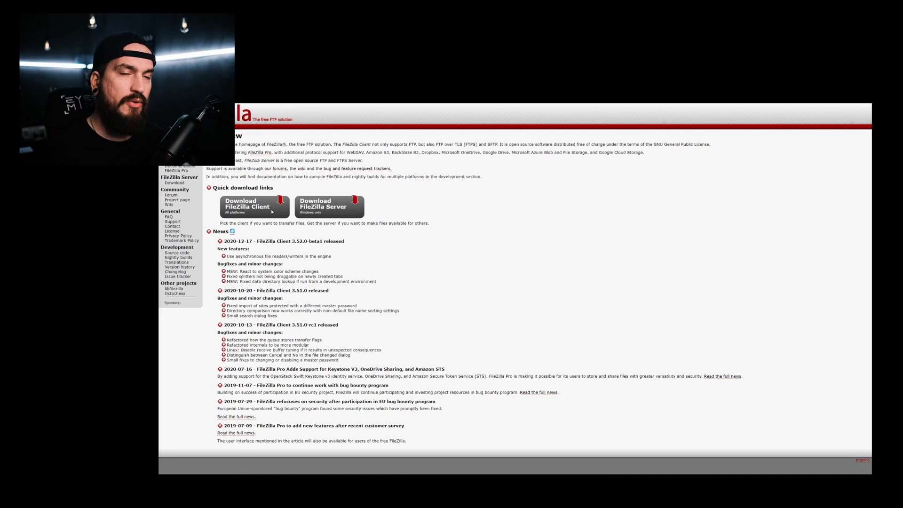
Step: Go to the FileZilla Client Windows 64-bit download and show its edition choices
click(271, 212)
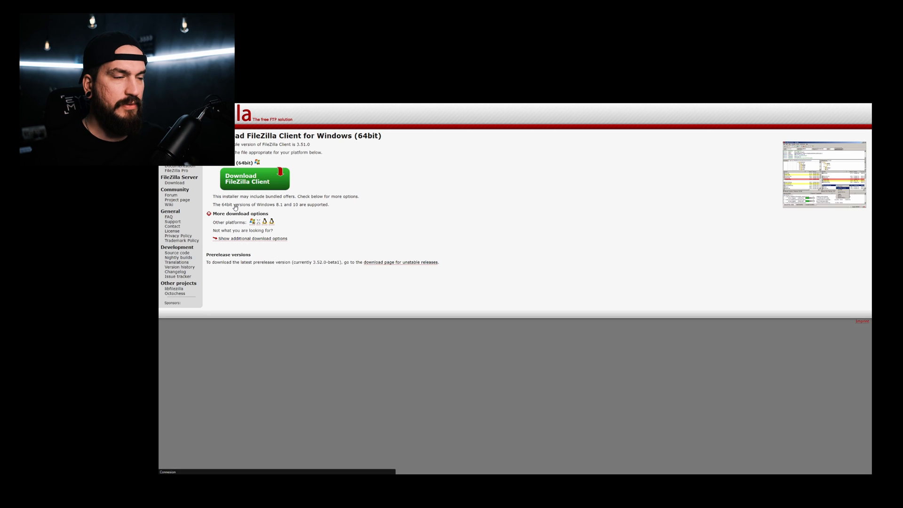
click(250, 178)
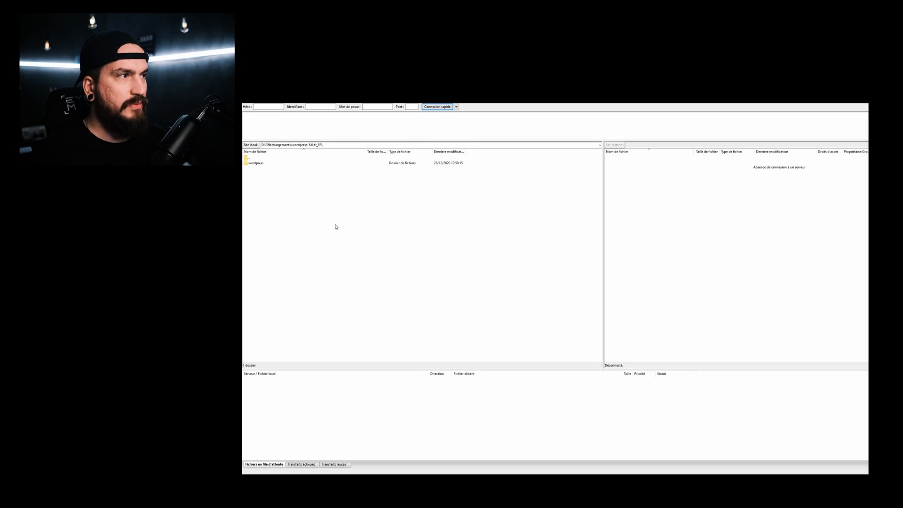
Step: Open the local wordpress folder and connect to the saved hosting site from Site Manager
double_click(246, 164)
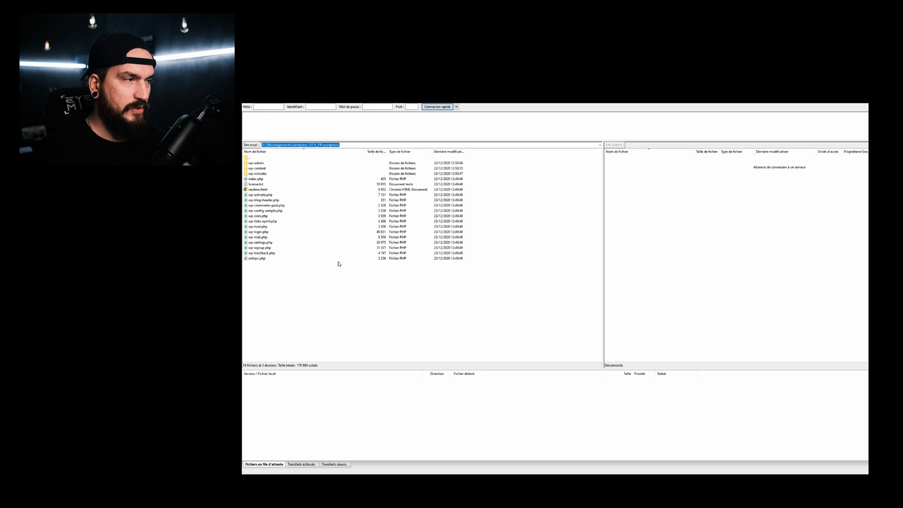
drag(316, 291, 264, 158)
click(319, 292)
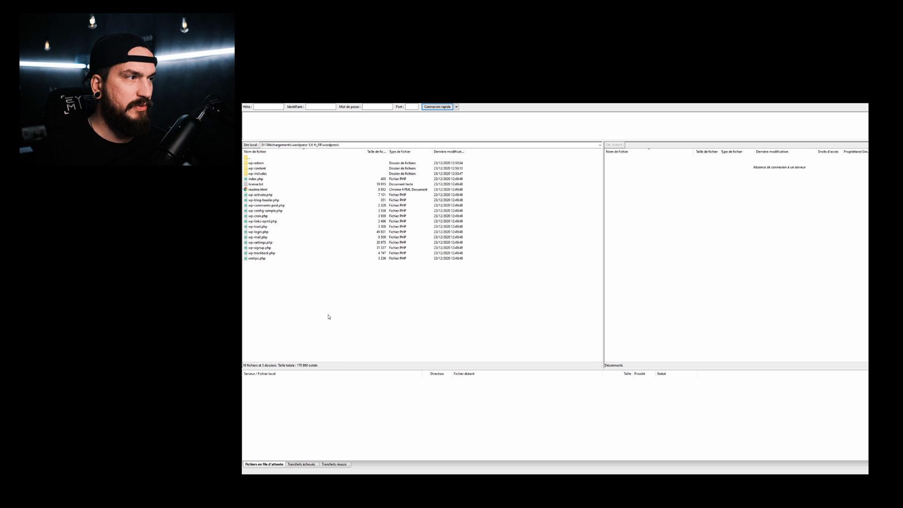
double_click(252, 158)
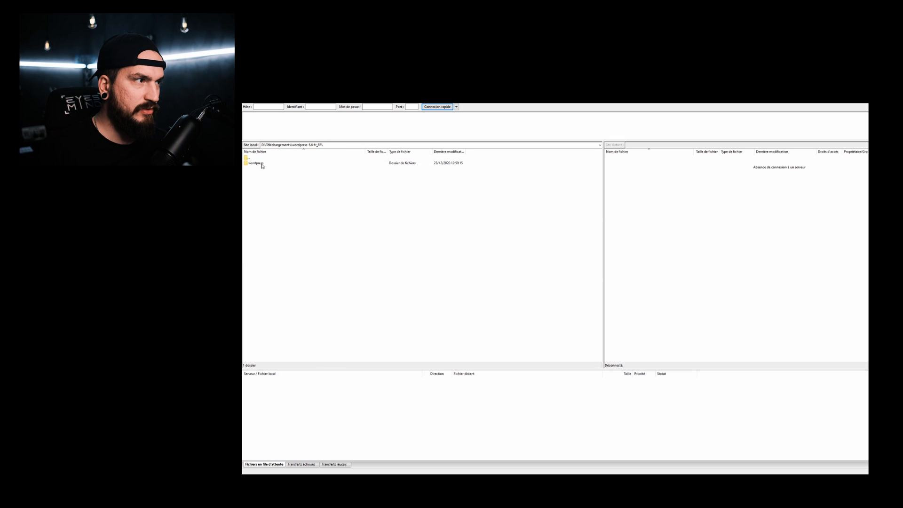
double_click(264, 163)
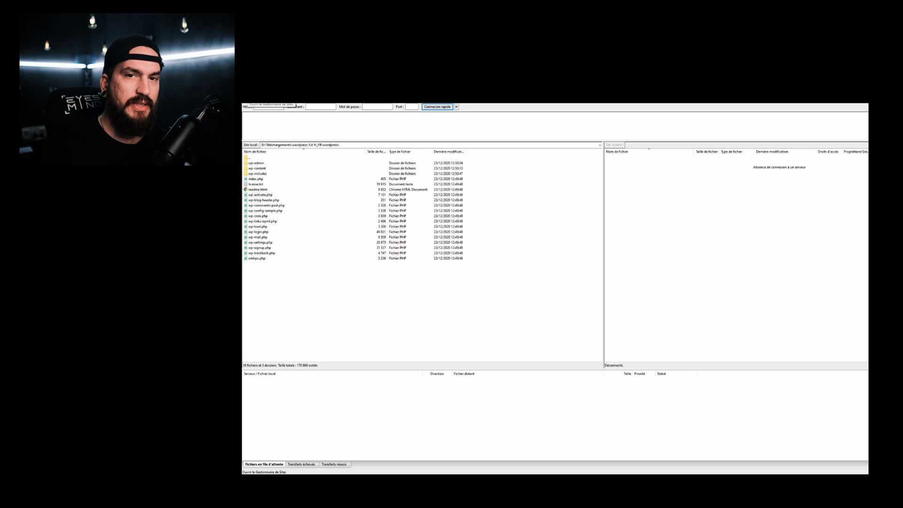
click(247, 98)
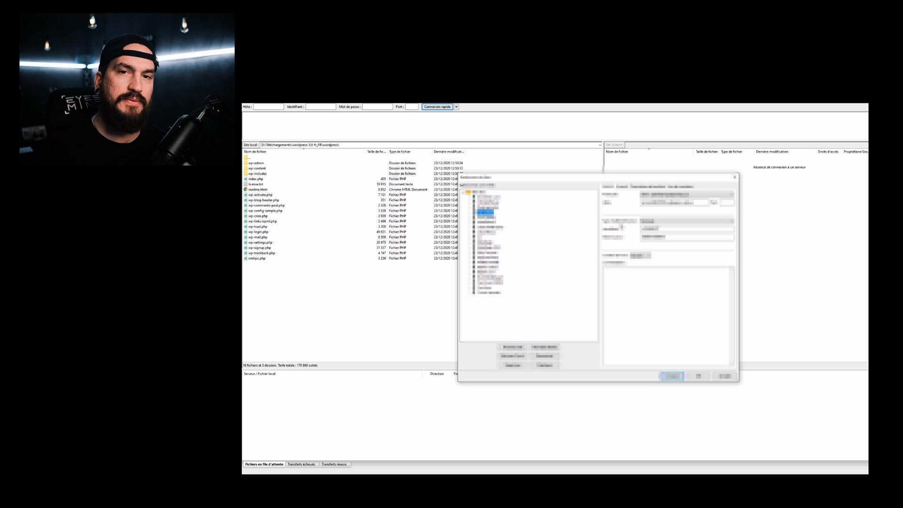
click(701, 375)
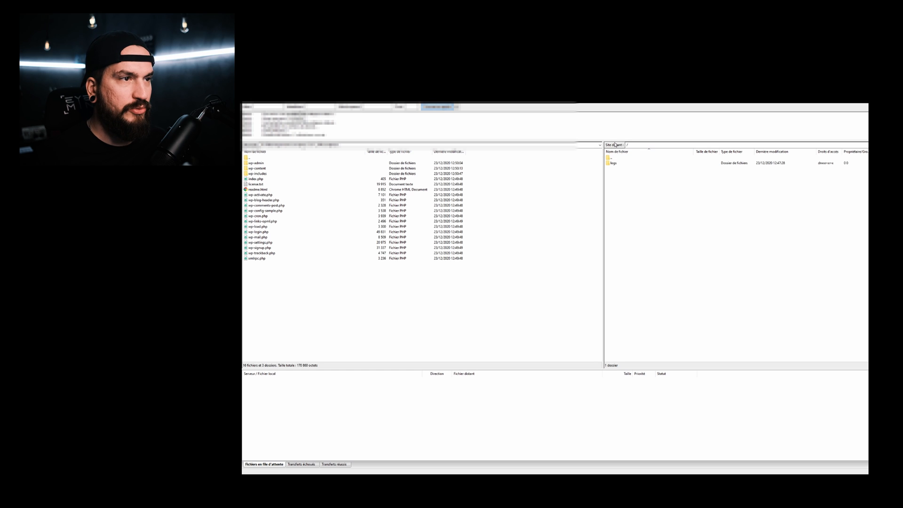
Step: Select every local WordPress file and folder and upload them with Envoyer
drag(271, 328, 264, 218)
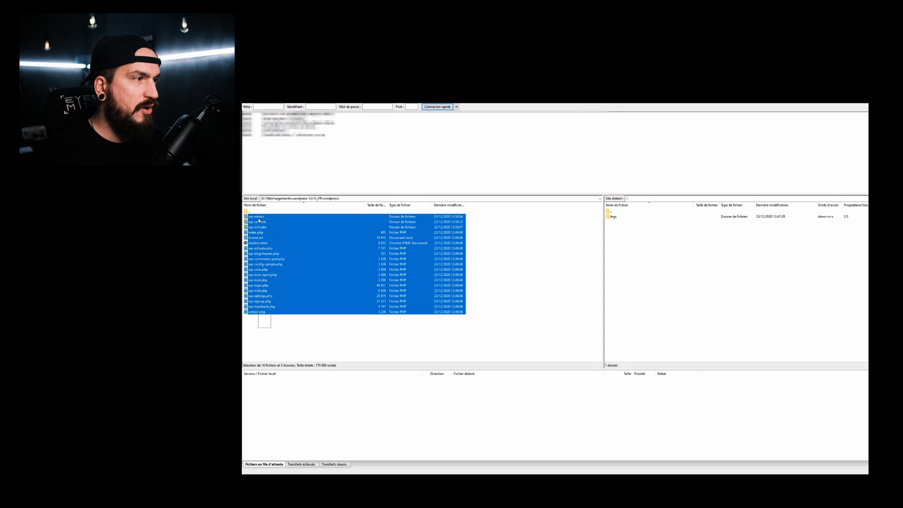
right_click(266, 225)
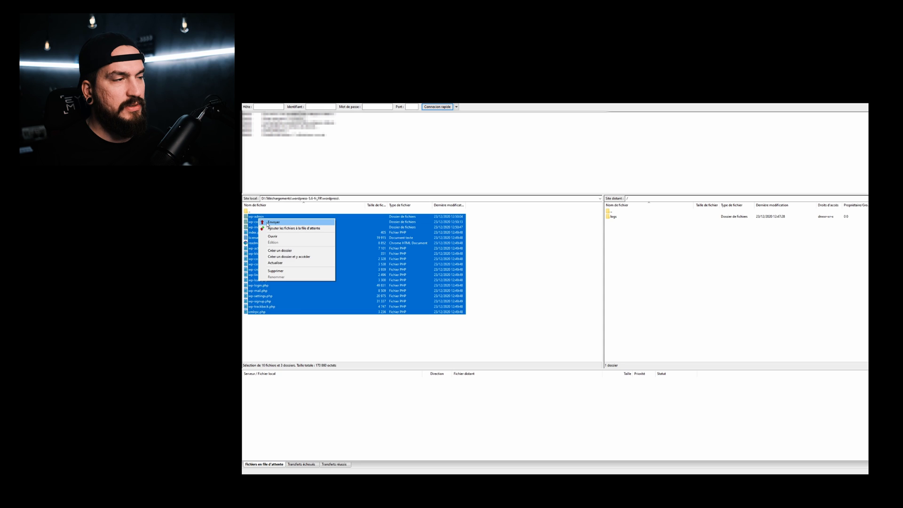
click(267, 224)
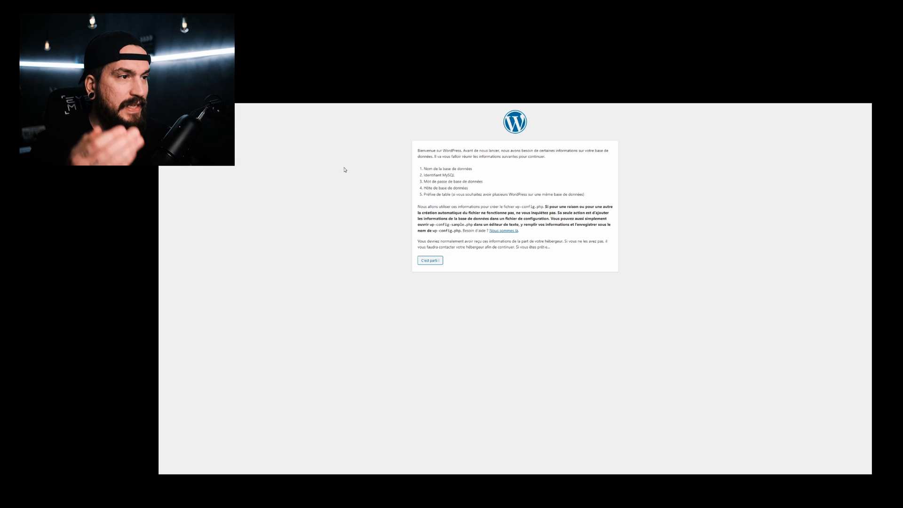
Step: Enter the IONOS database name, user, password and host, use table prefix wp_abc_, and submit
click(429, 261)
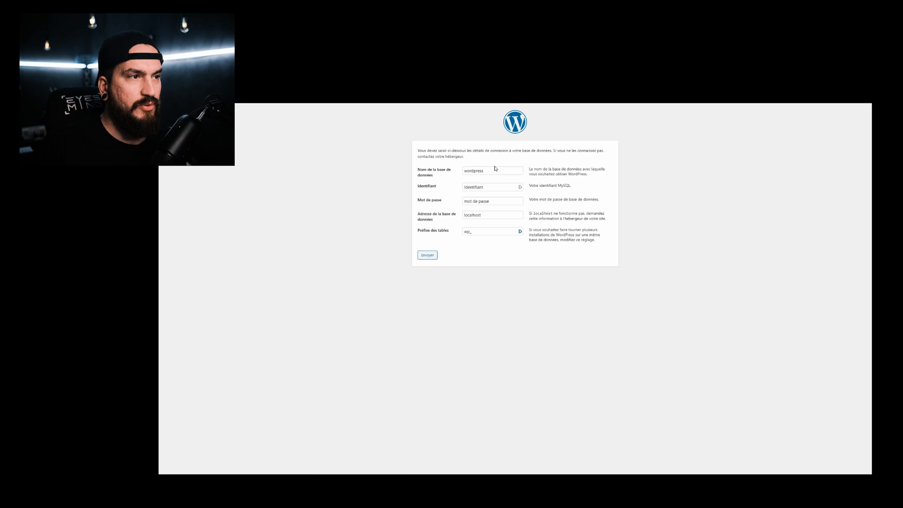
drag(496, 170, 459, 173)
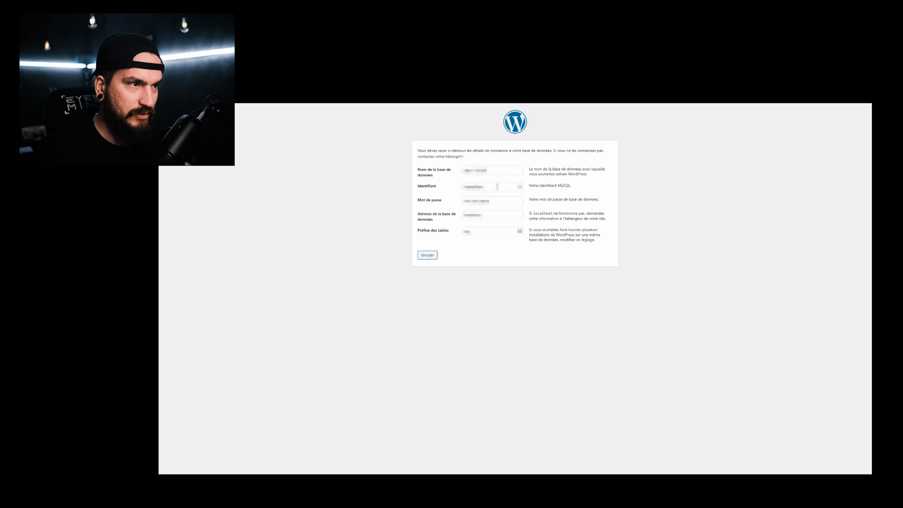
drag(497, 187, 398, 189)
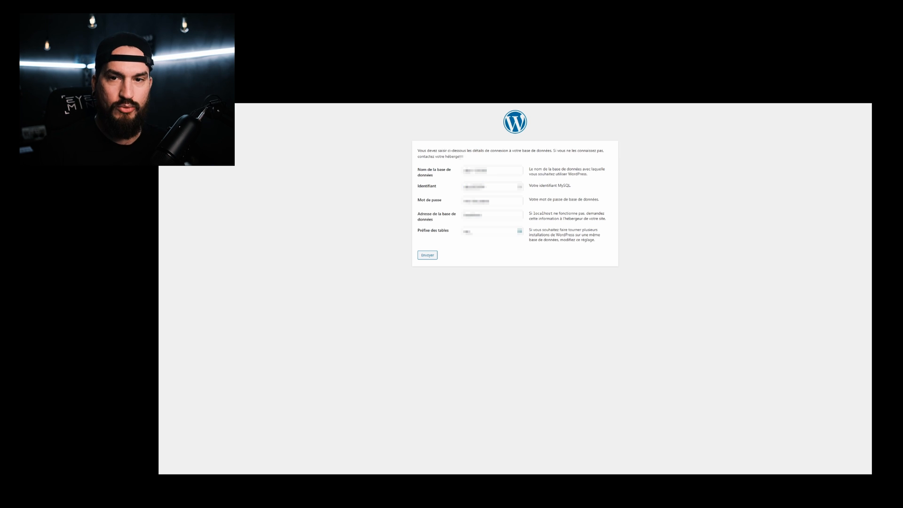
drag(499, 215, 395, 215)
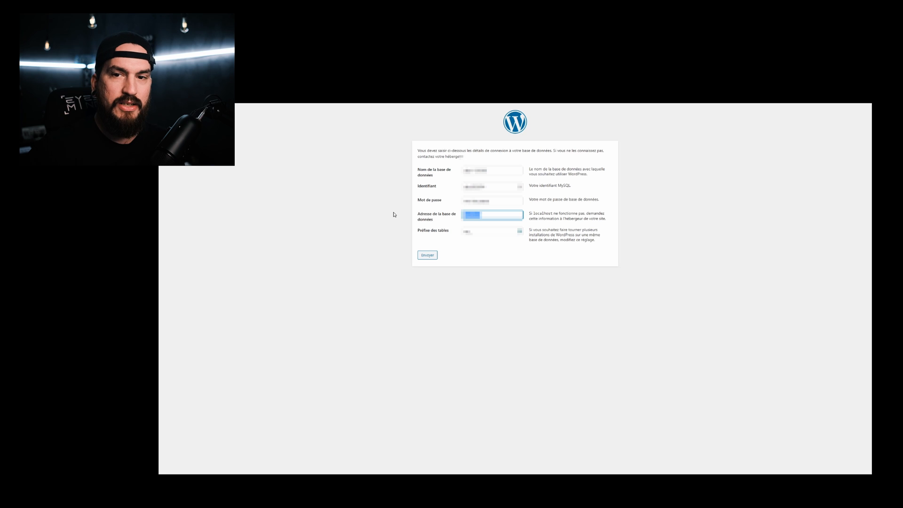
drag(497, 201, 447, 202)
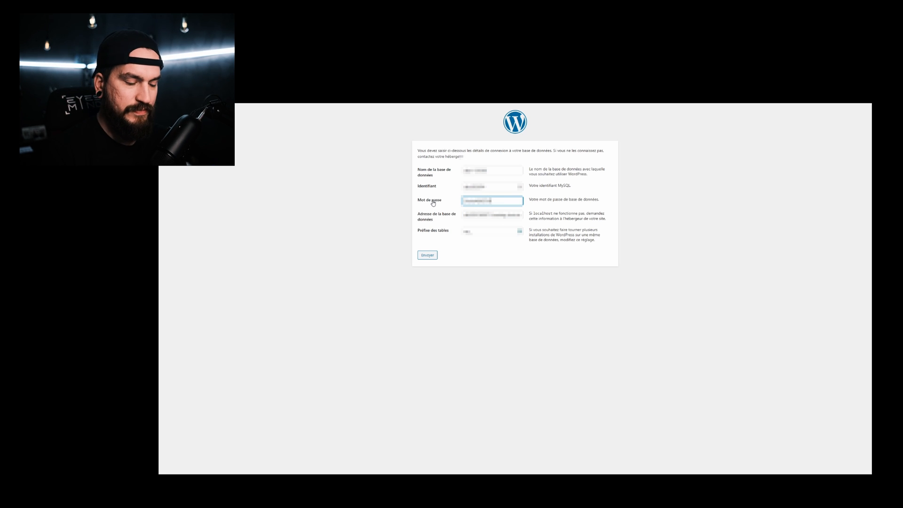
key(Tab)
key(Tab)
text(wp_abc_)
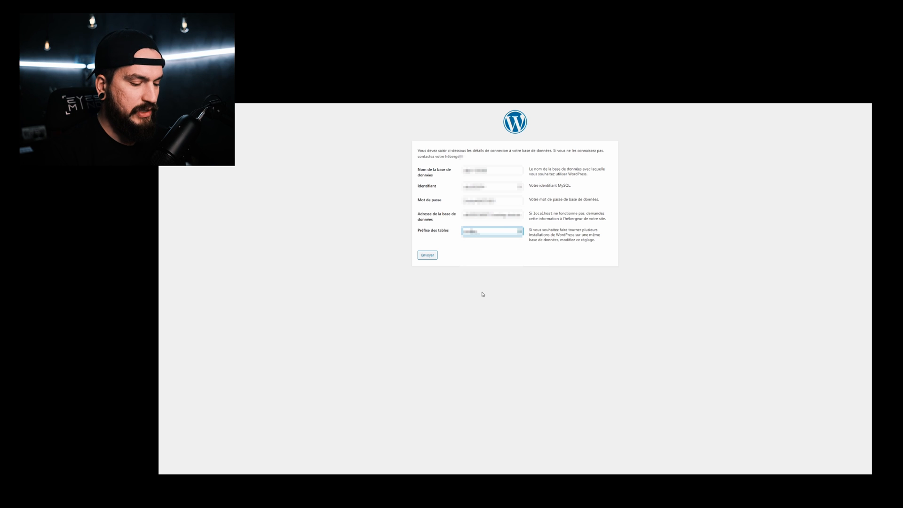
click(435, 255)
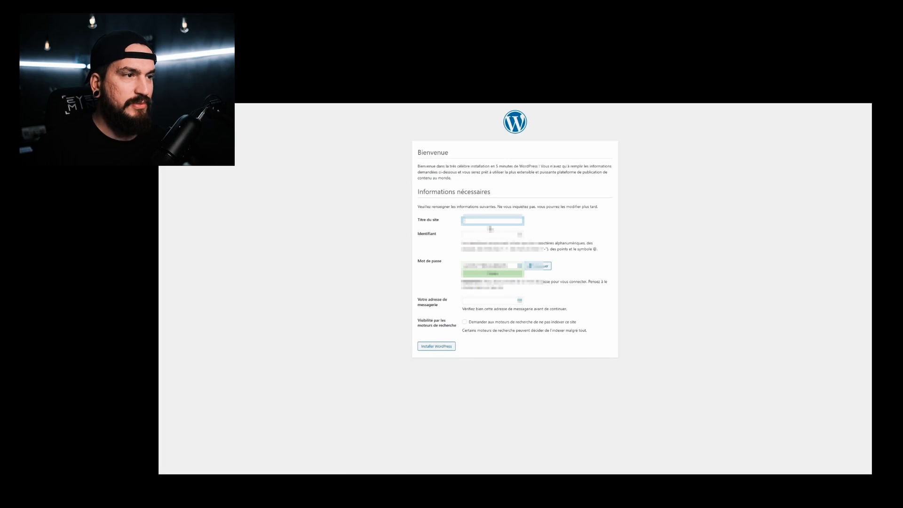
Step: Enter site title 'Mon site', username 'admin', the suggested strong password, and discourage search indexing
text(Mon site)
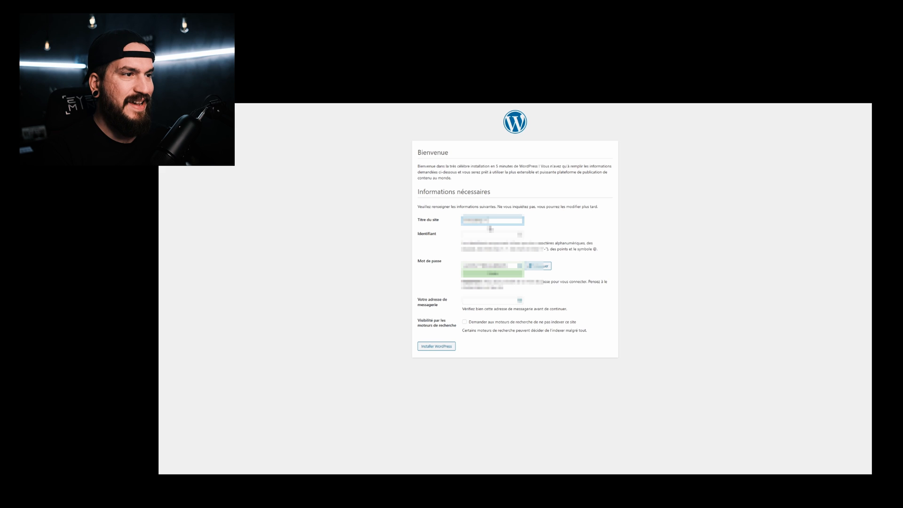
key(Tab)
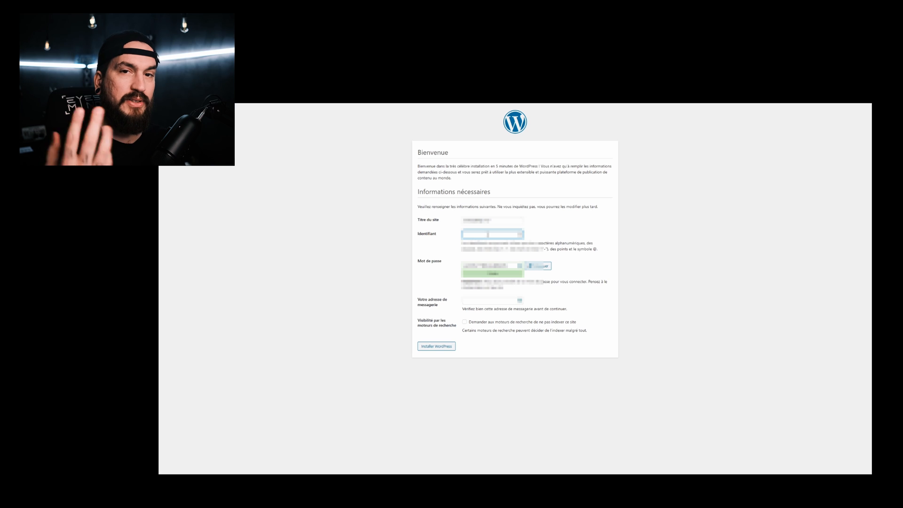
text(admin)
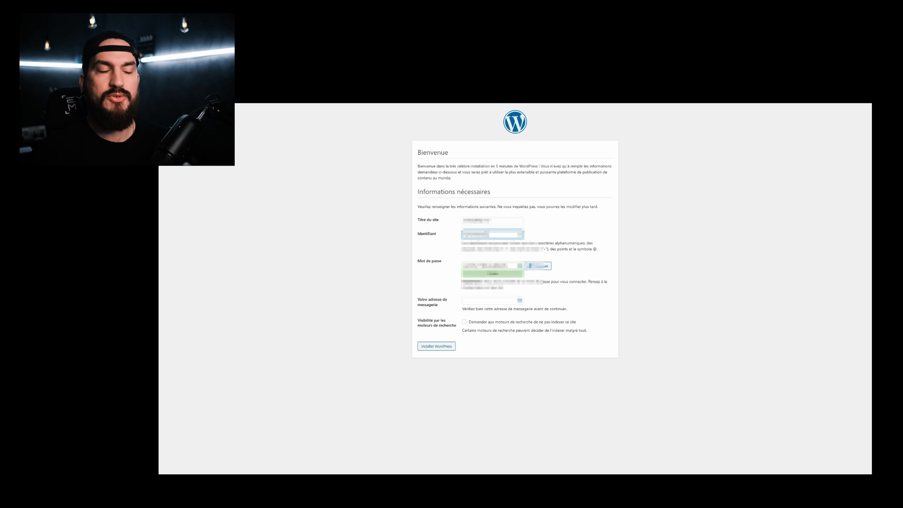
key(Tab)
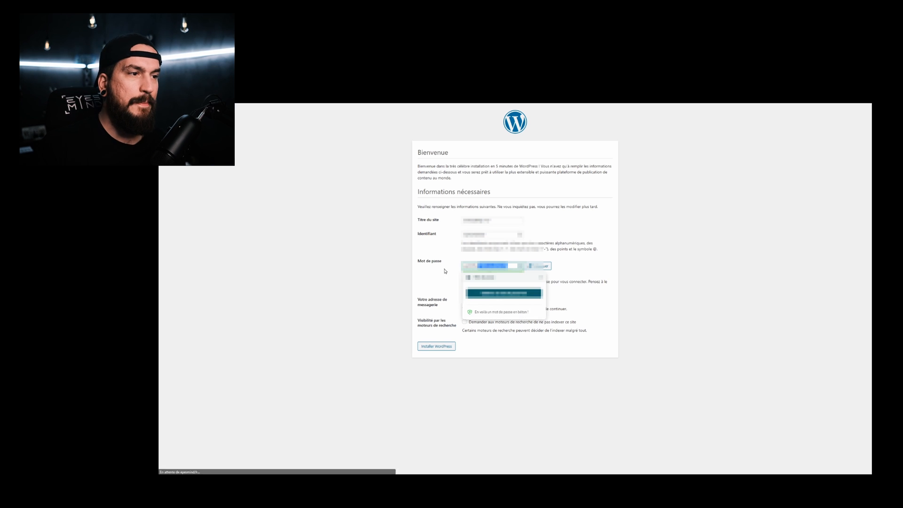
click(504, 293)
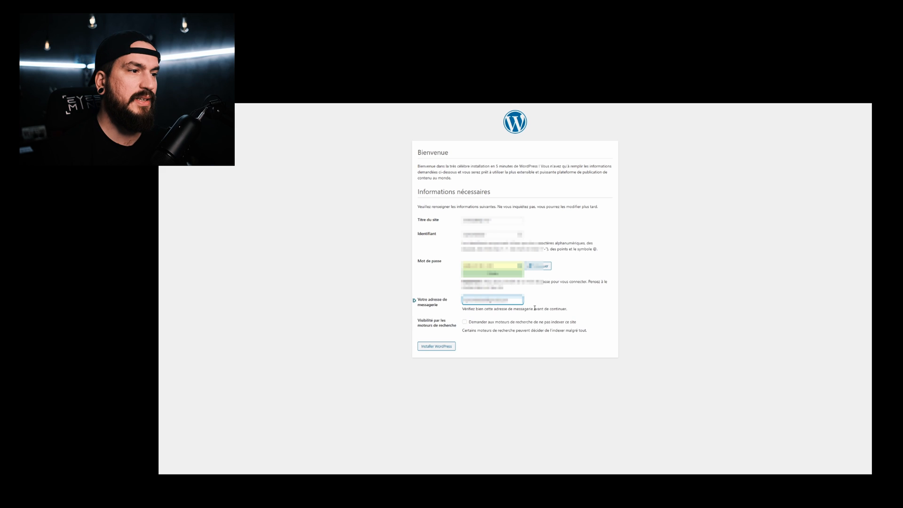
click(464, 322)
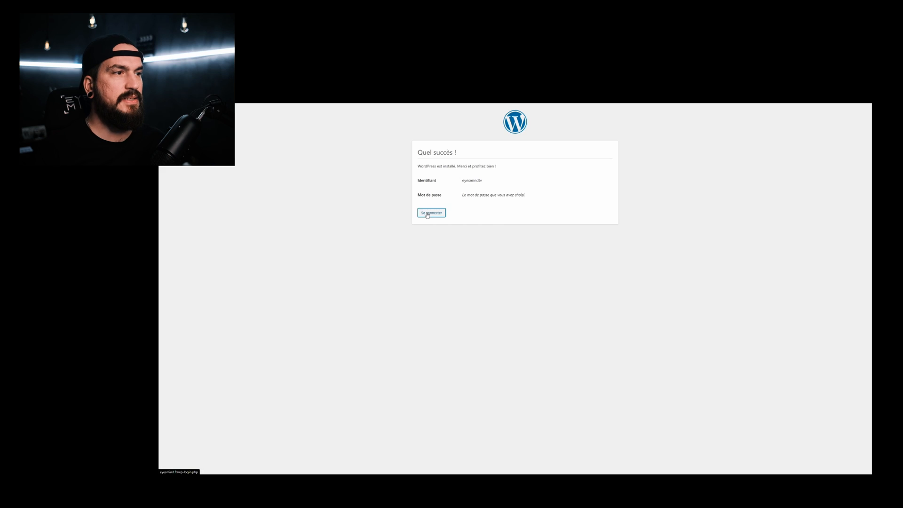
Step: Go to the login page, then visit the live EYESMIND TV site showing 'Bonjour tout le monde !'
click(427, 214)
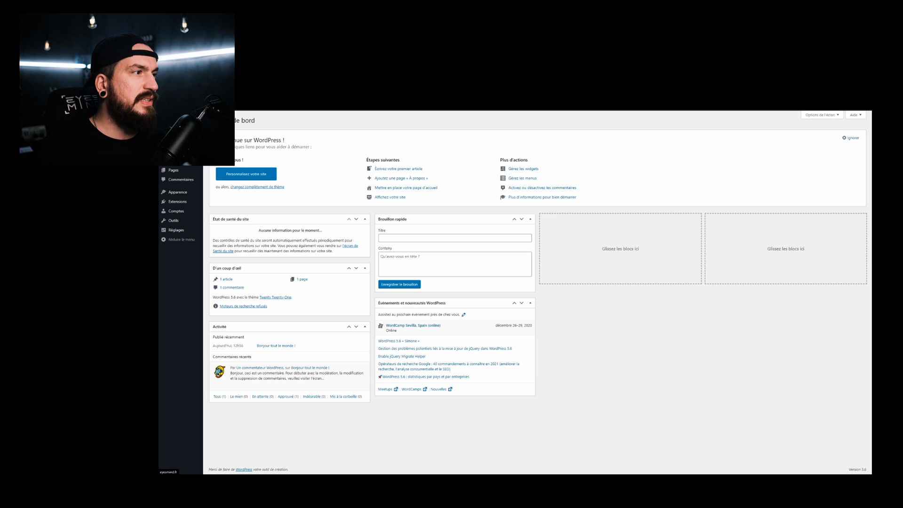
click(182, 107)
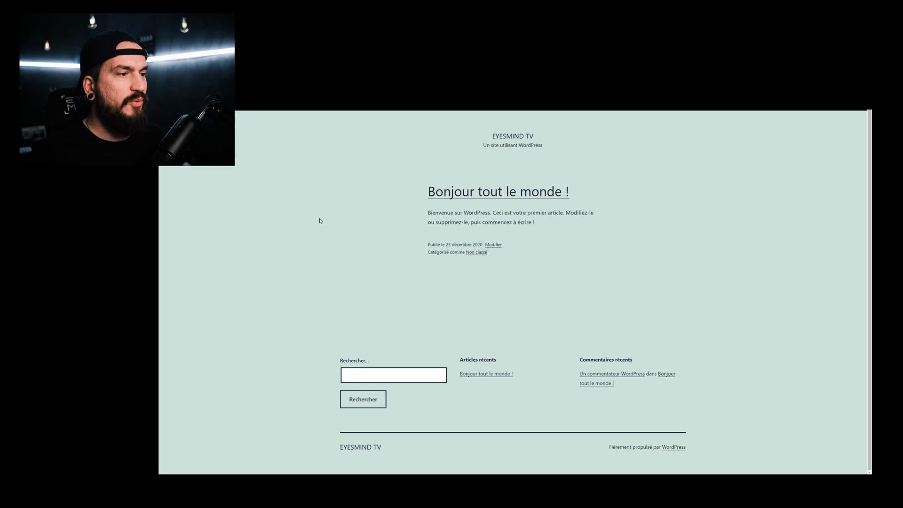